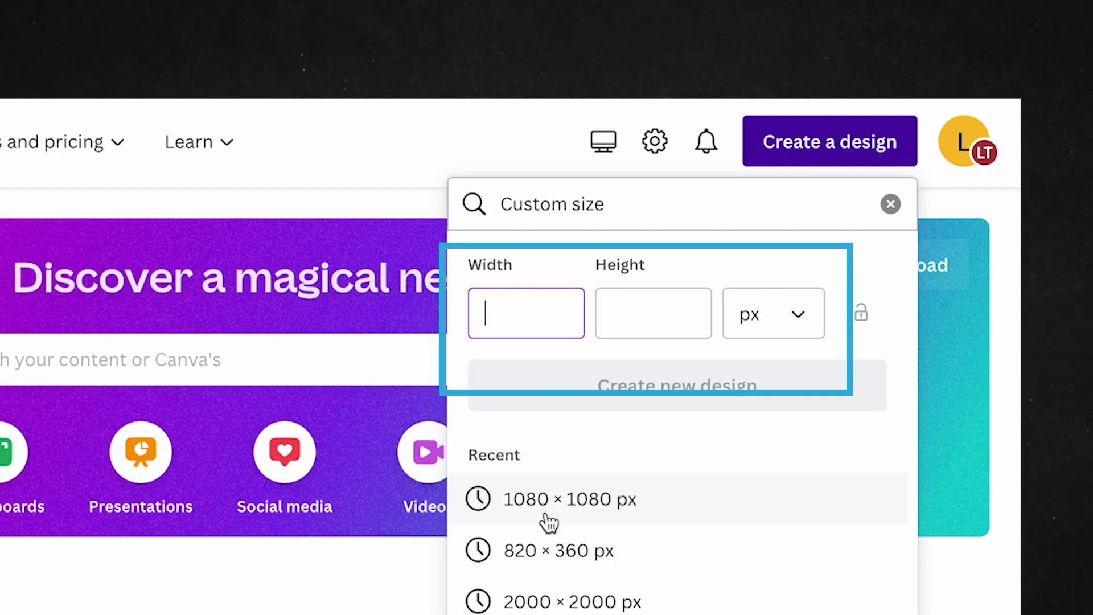
- Try a custom size of 1080 × 1080 px, and create the design from the Instagram Post (Square) preset instead
text(1080)
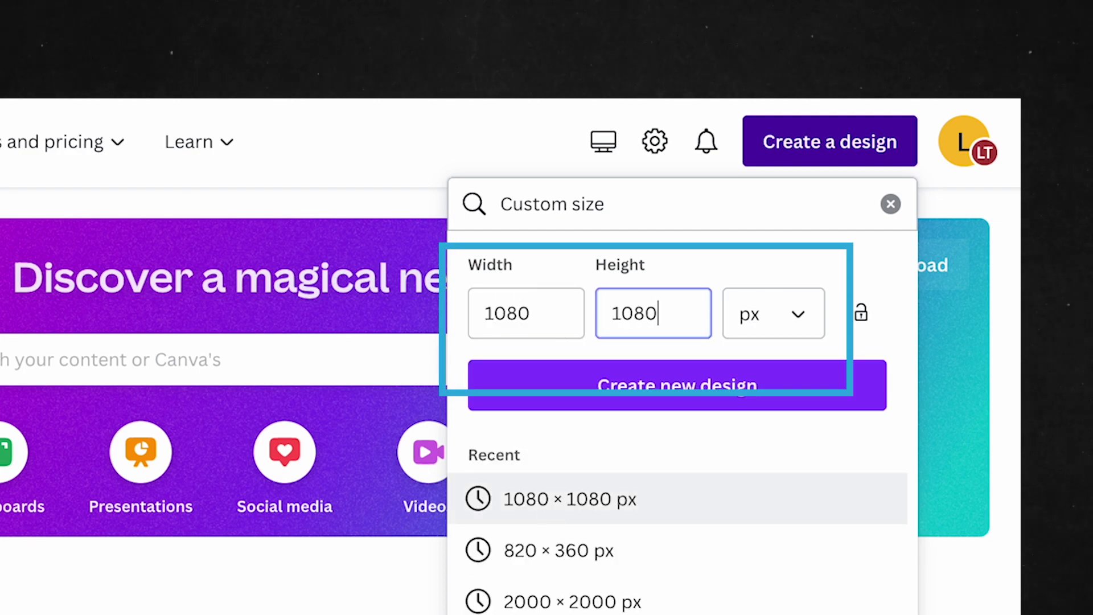
click(334, 202)
click(768, 148)
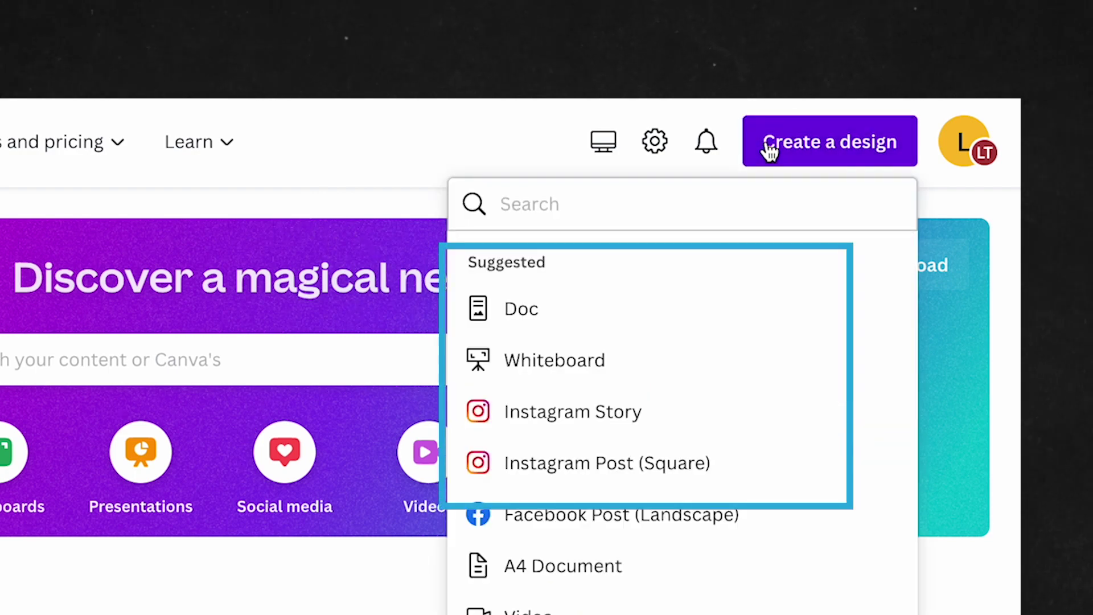
click(532, 476)
- Browse the suggested Instagram Post templates and look at the available styles
scroll(137, 309, down, 8)
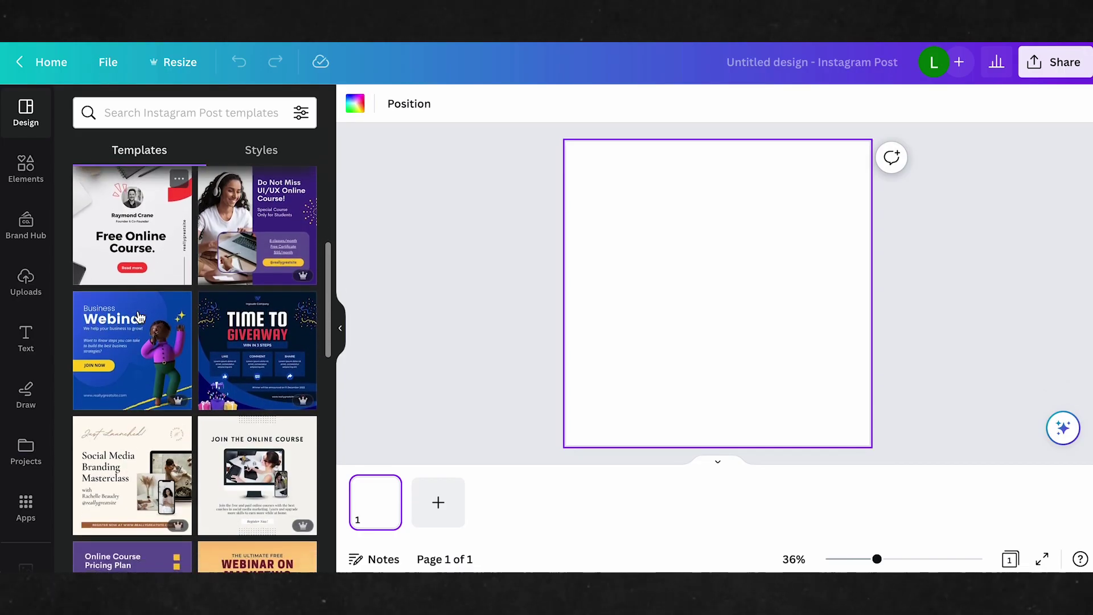
click(260, 149)
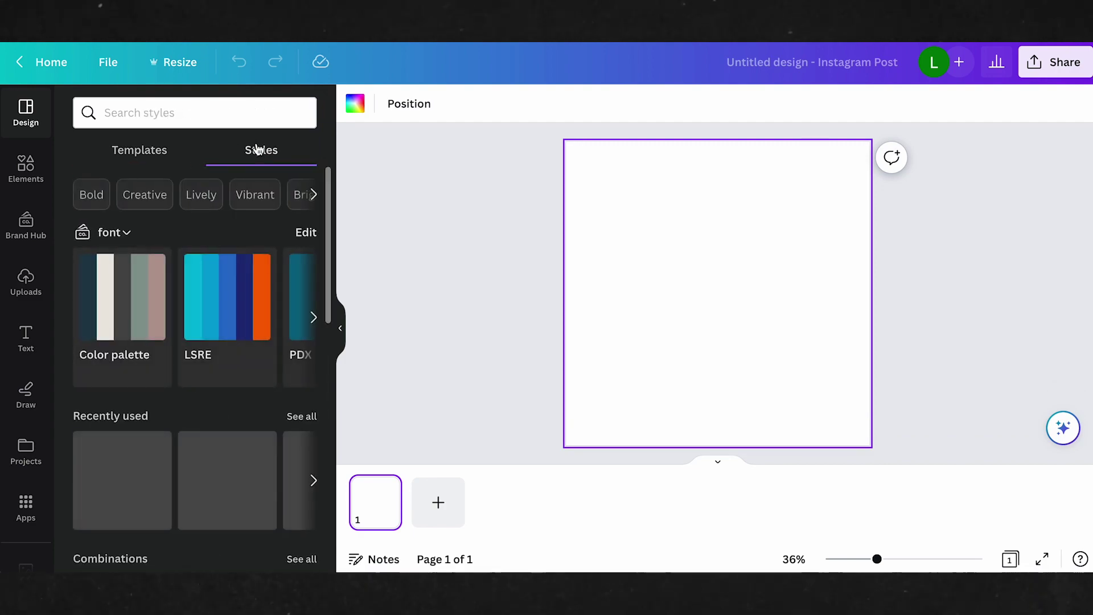
click(158, 154)
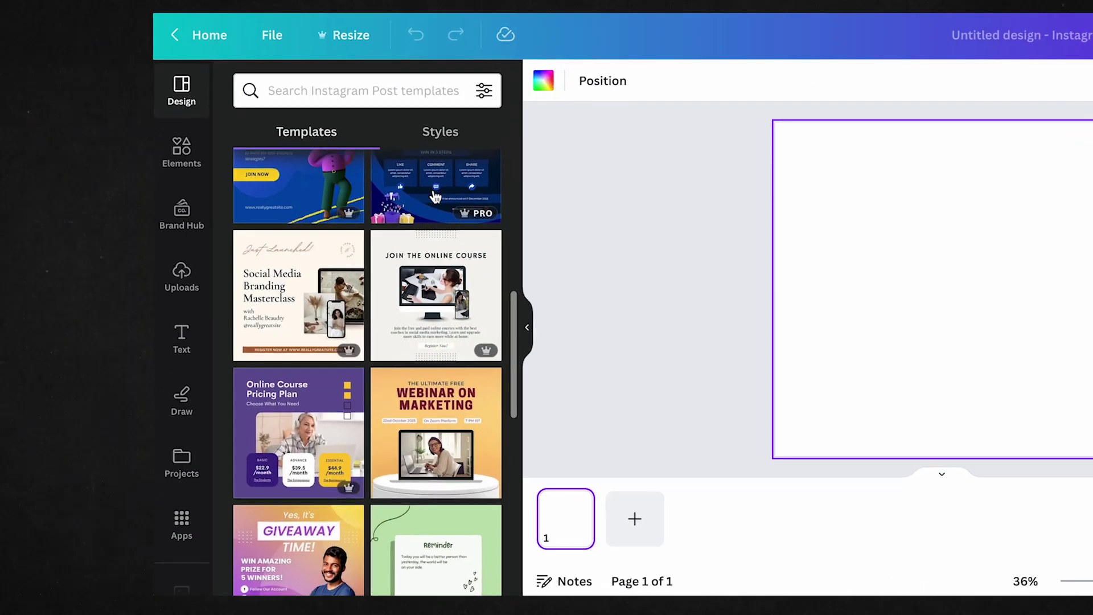
scroll(247, 279, down, 7)
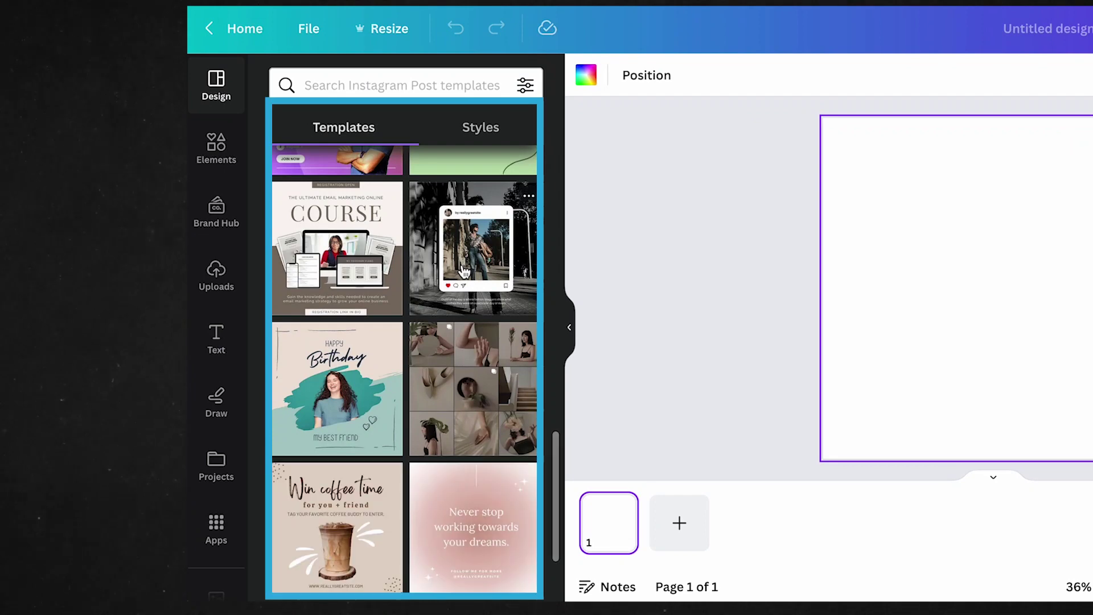
scroll(464, 272, down, 5)
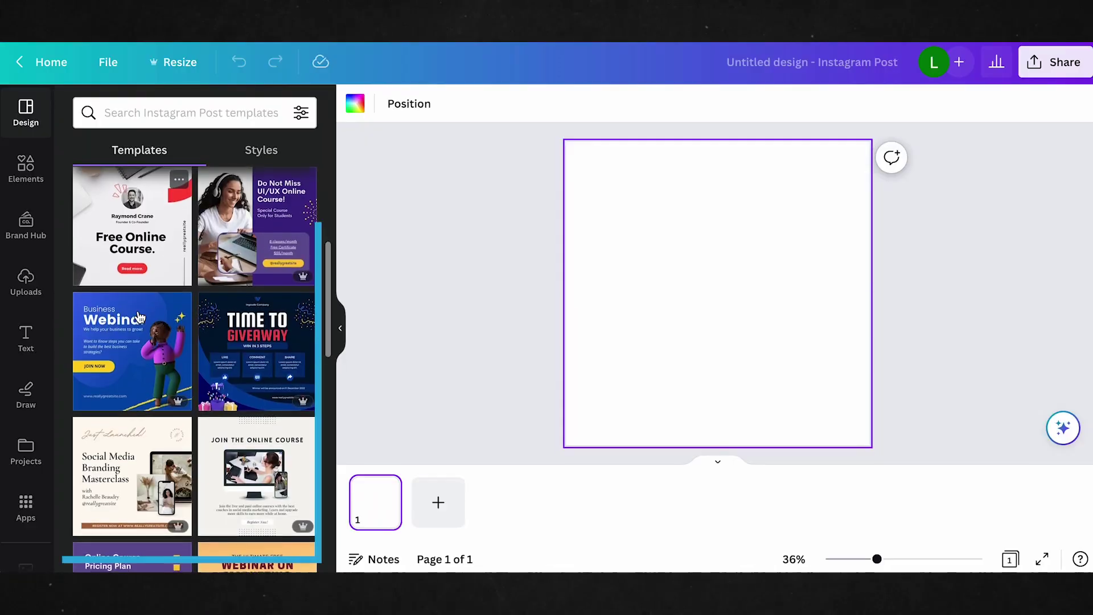
scroll(139, 317, down, 2)
scroll(139, 317, down, 1)
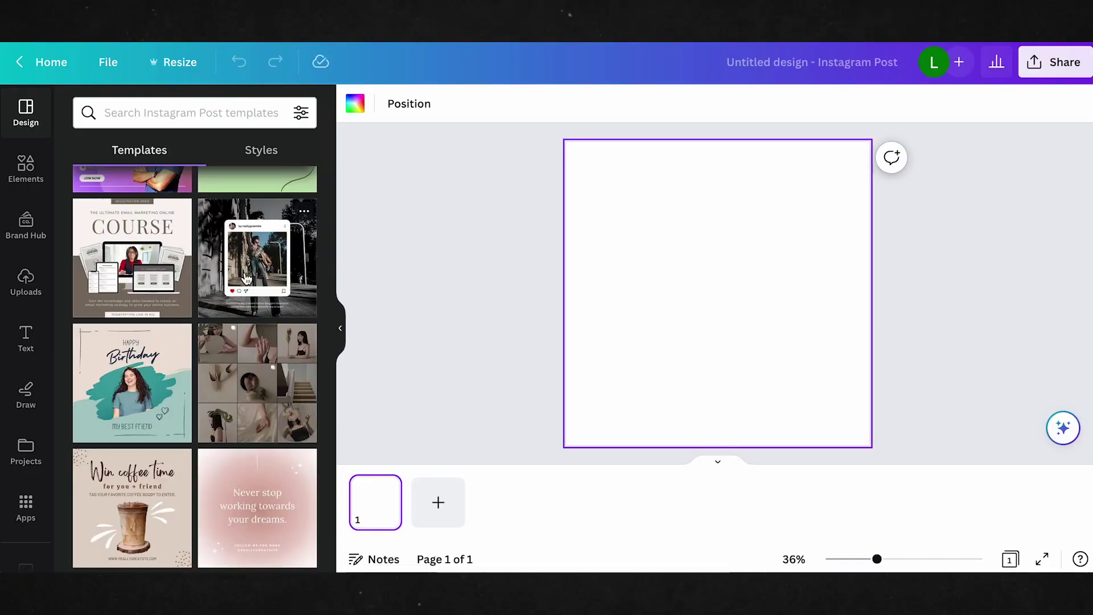
scroll(246, 279, down, 5)
scroll(245, 273, down, 1)
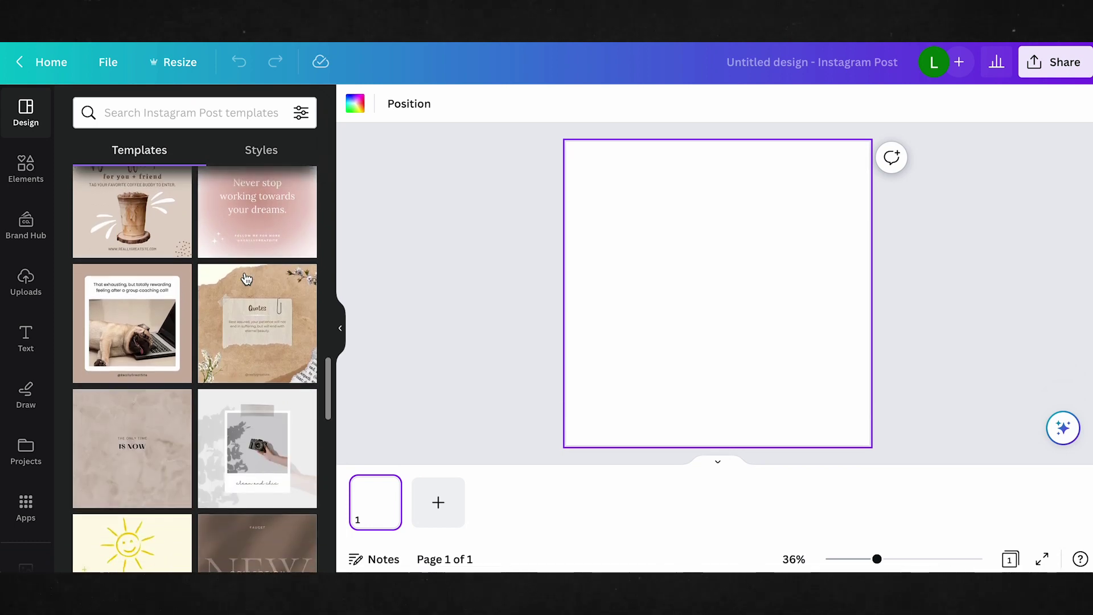
- Search the Instagram Post templates for "scrapbook" and browse the results
click(222, 113)
text(sc)
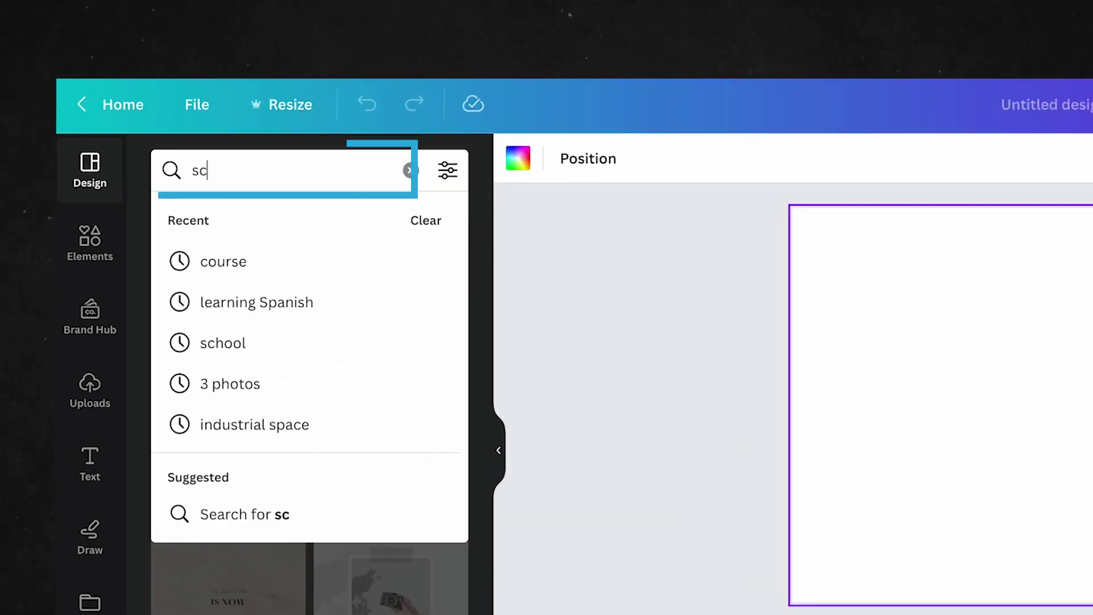
text(rapbook)
key(Return)
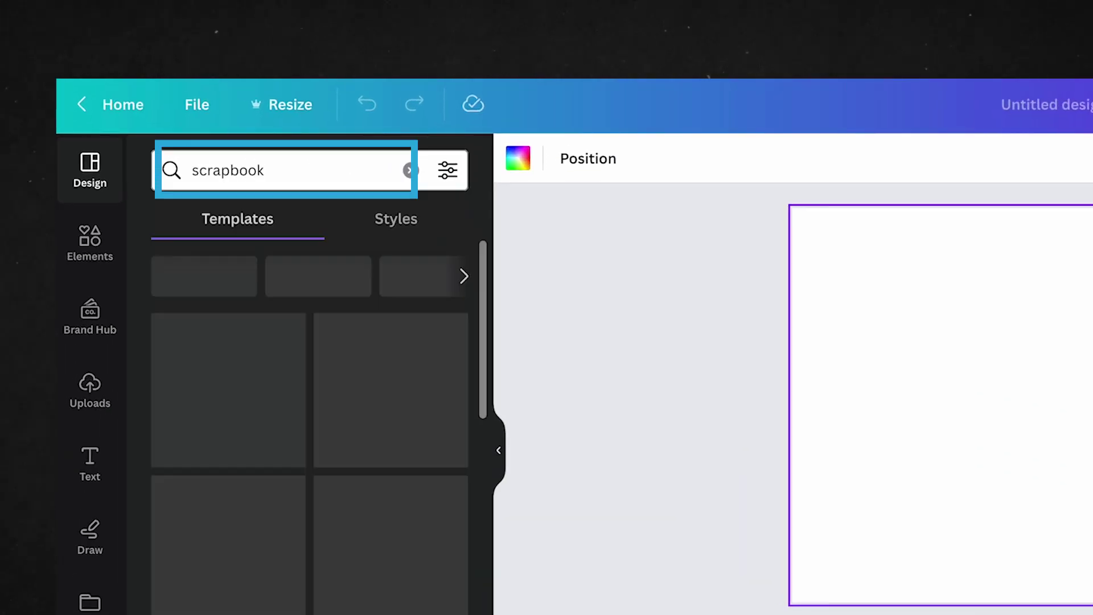
scroll(302, 448, down, 10)
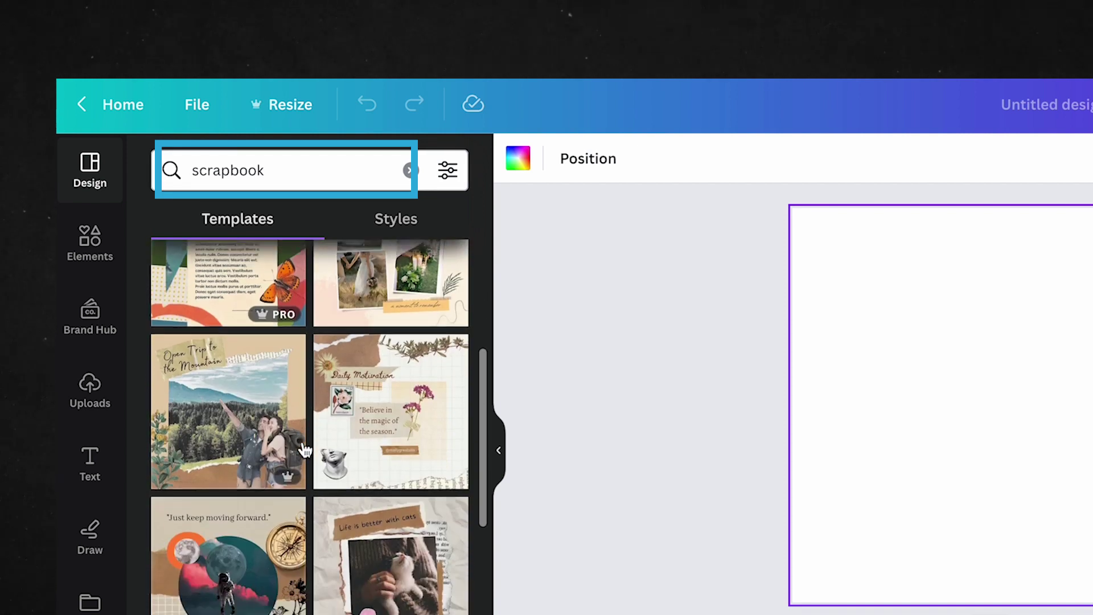
scroll(303, 442, down, 6)
scroll(304, 450, down, 5)
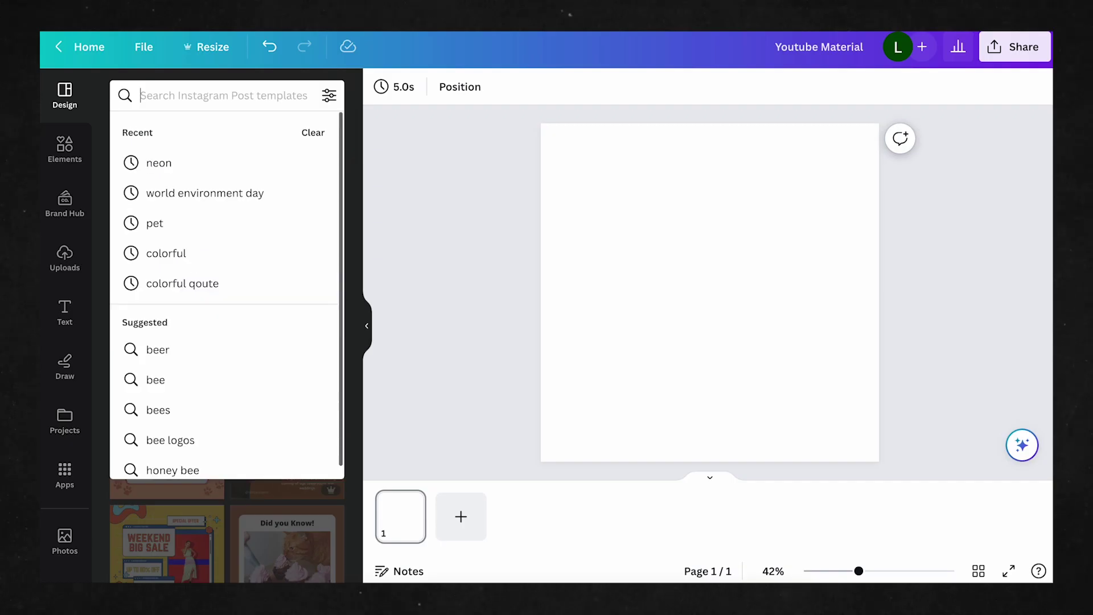
- Search the templates for "Neon" and open the Youtube material branding Neon PDF from the Downloads folder
text(Neon)
key(Return)
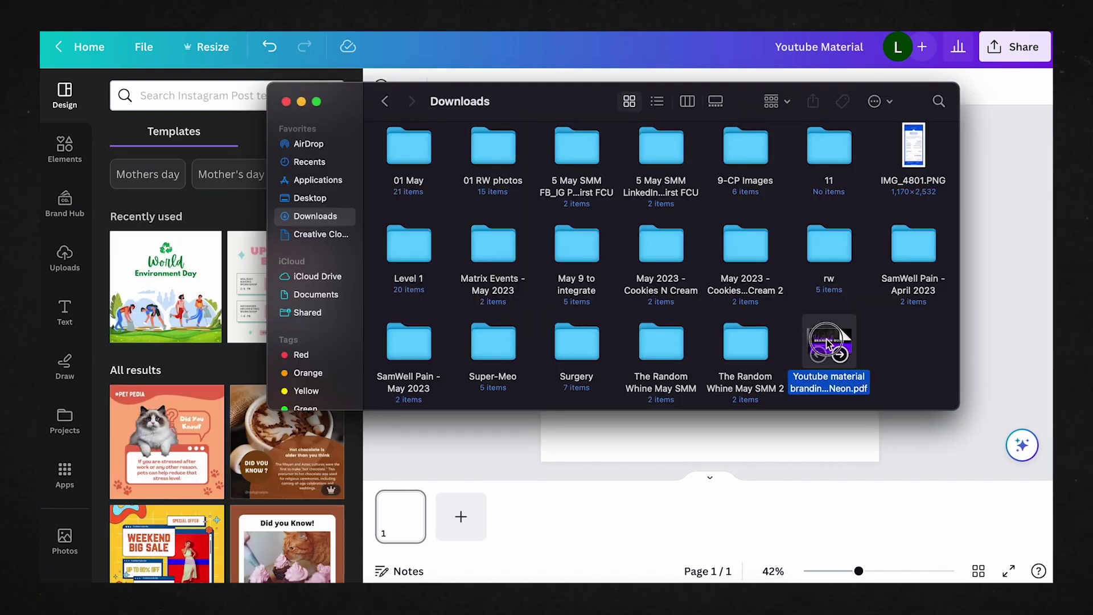
double_click(828, 342)
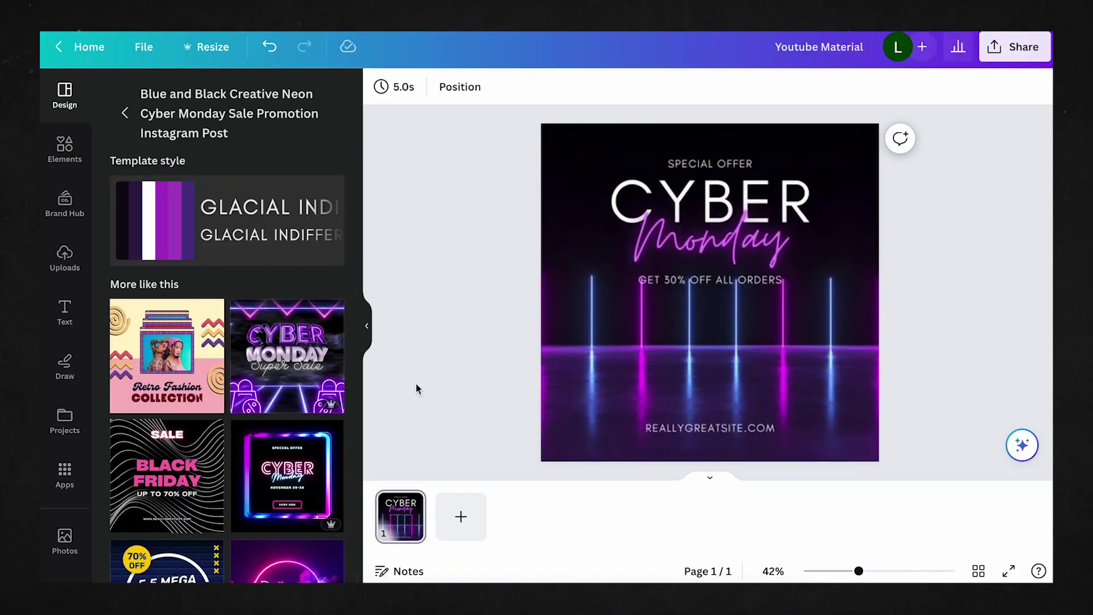
- Add a second page after the Cyber Monday post and browse the similar neon templates
scroll(274, 409, down, 3)
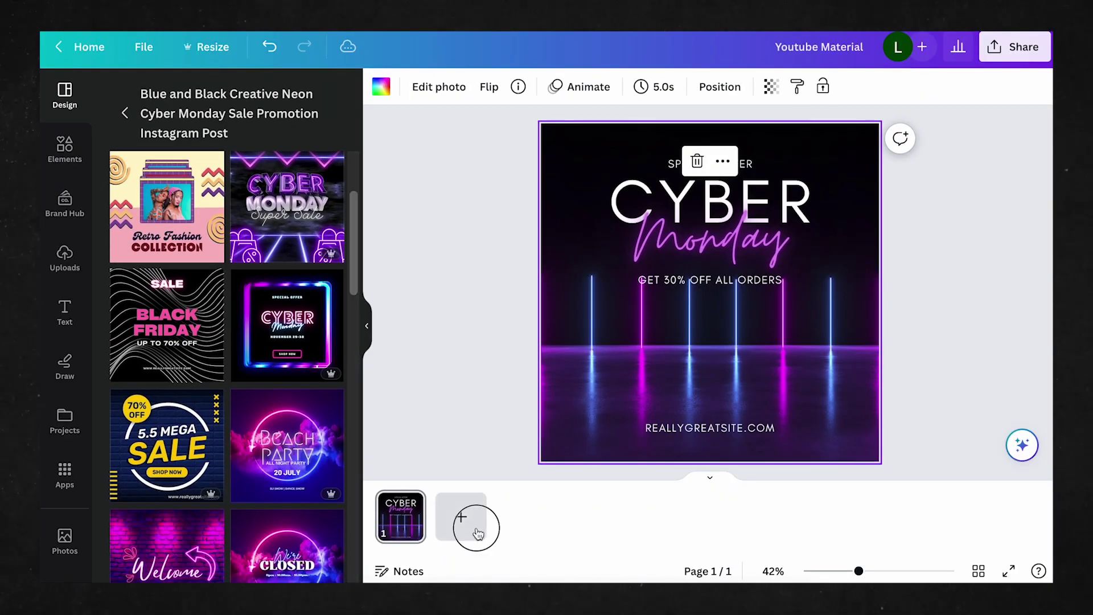
click(477, 533)
scroll(245, 447, down, 3)
scroll(249, 443, up, 3)
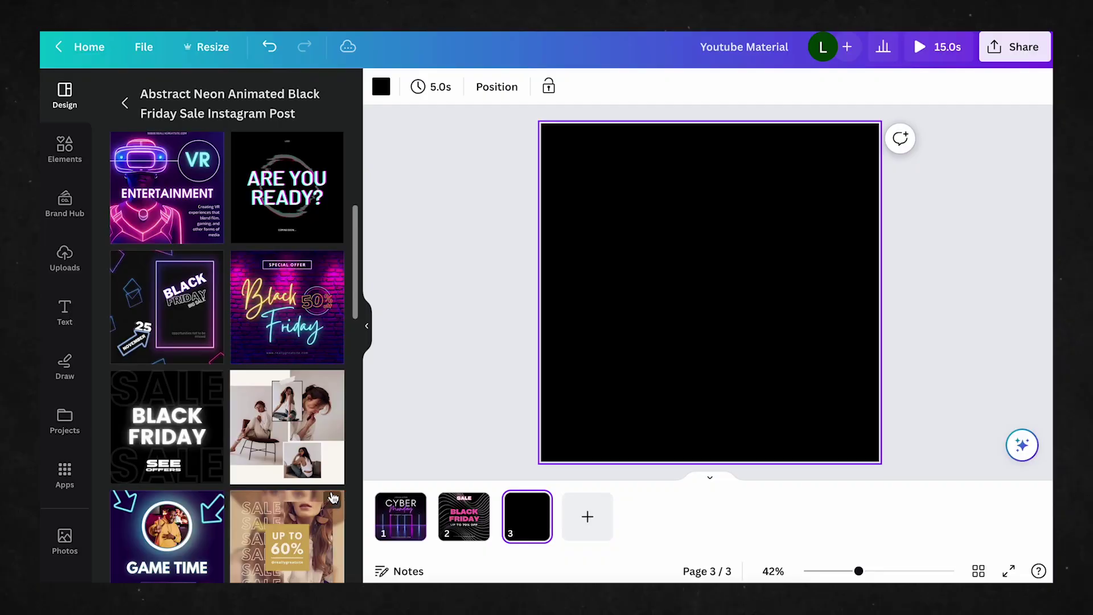
- Return from the similar templates to the Neon search results and apply the Neon New Year Party template to page 3
scroll(334, 498, down, 4)
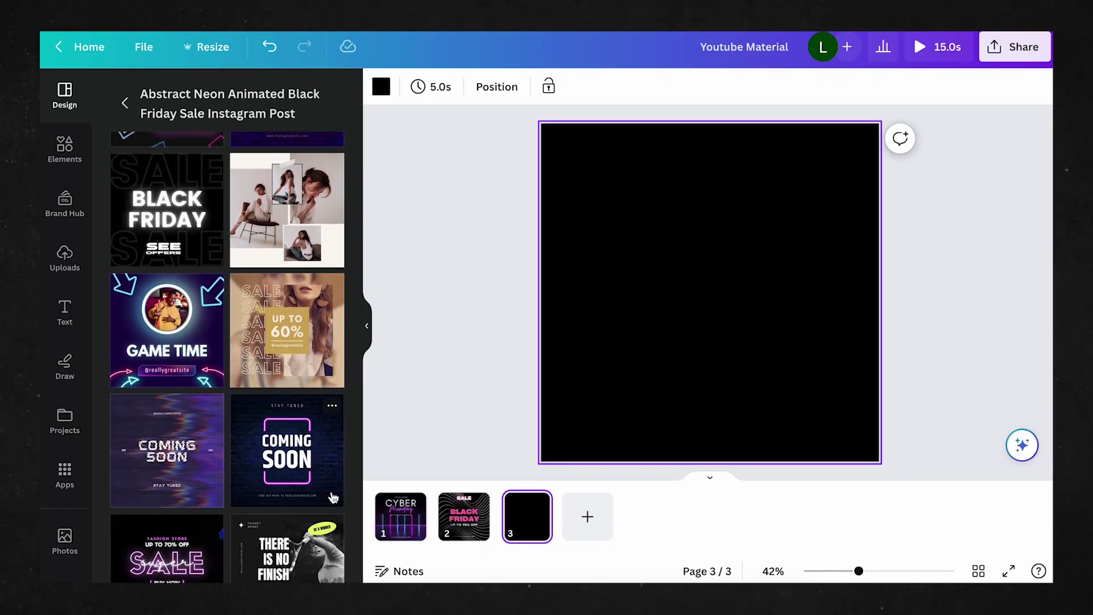
scroll(333, 498, down, 8)
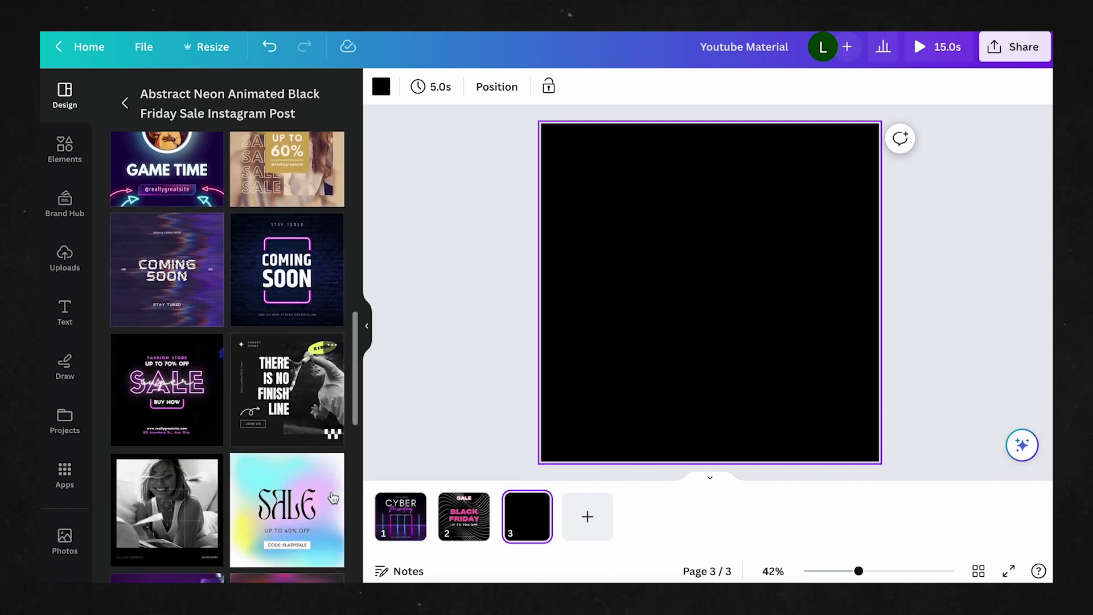
scroll(333, 498, down, 8)
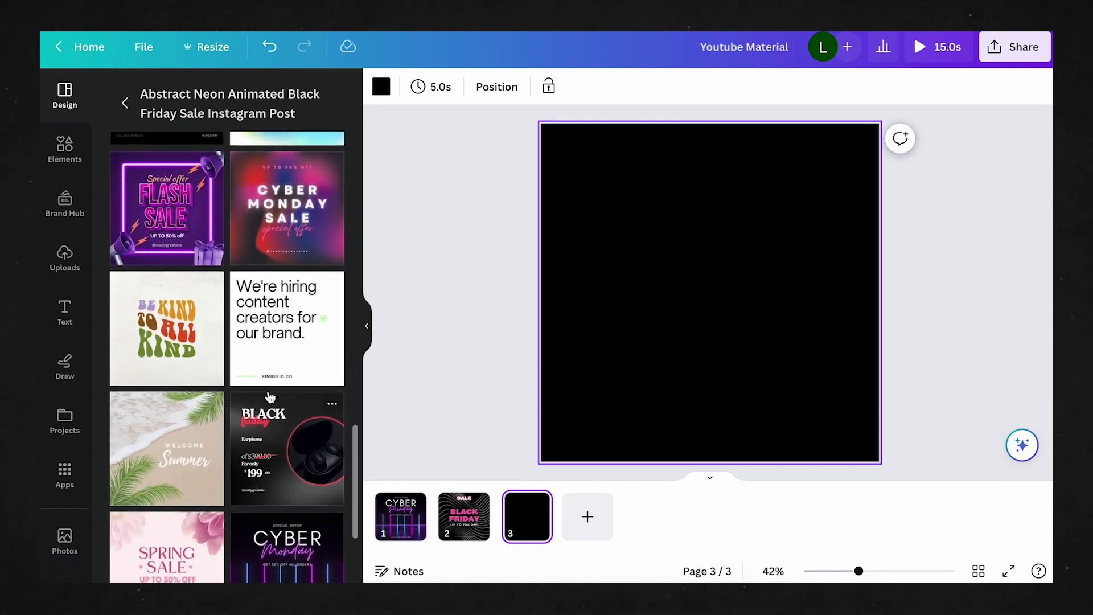
scroll(270, 397, up, 20)
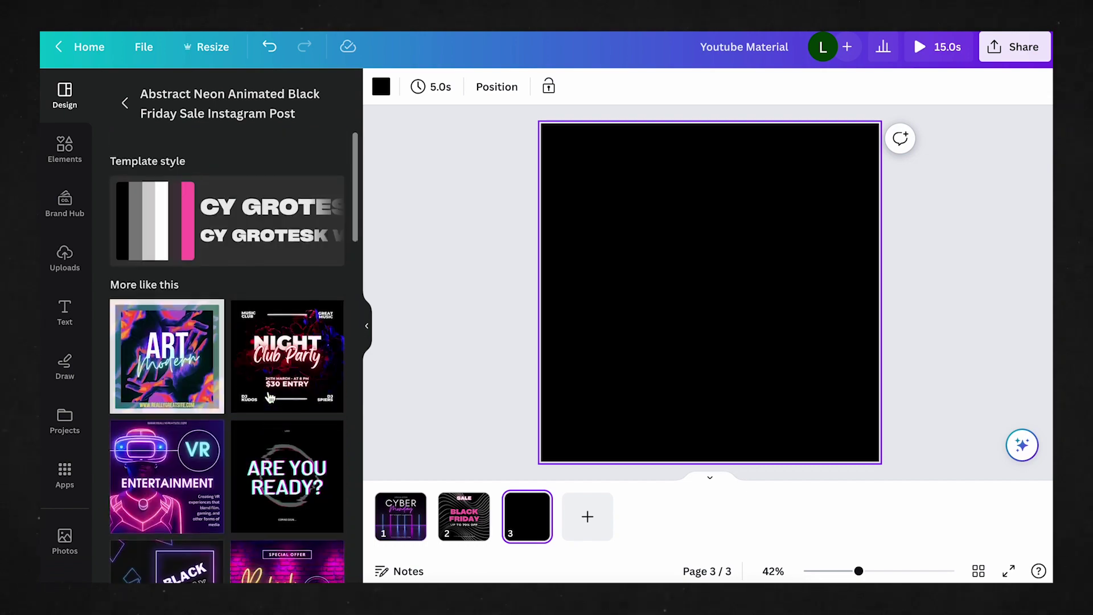
click(125, 102)
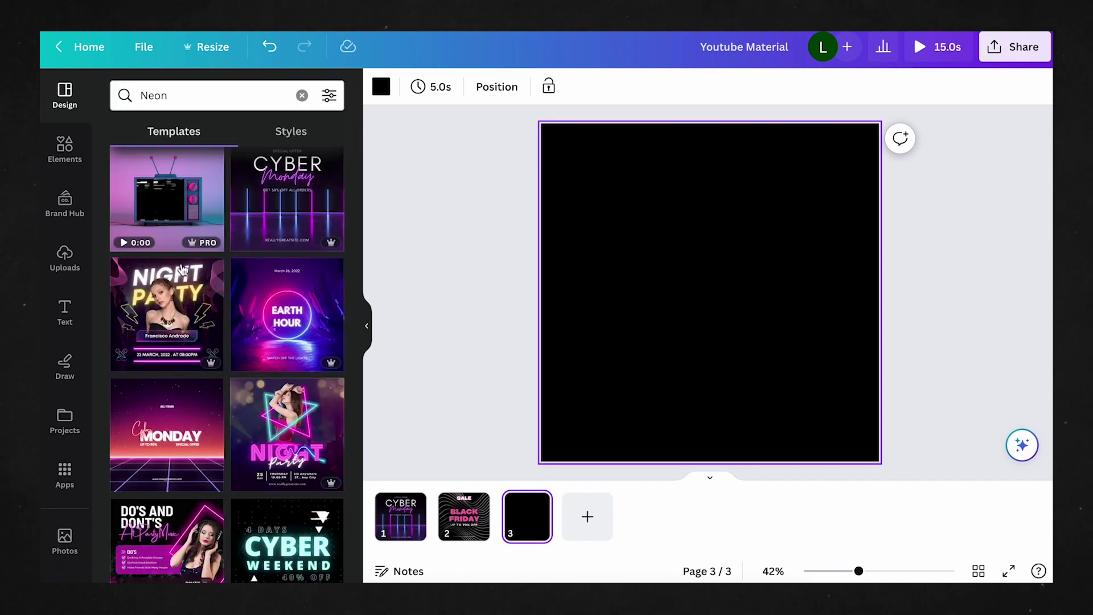
scroll(182, 269, down, 6)
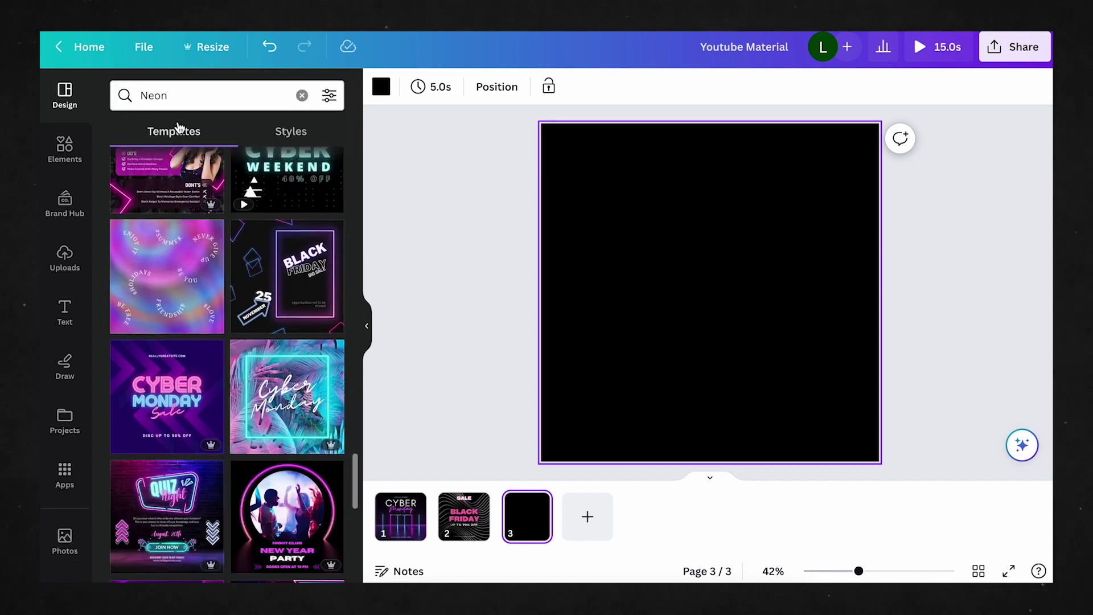
click(180, 83)
click(444, 443)
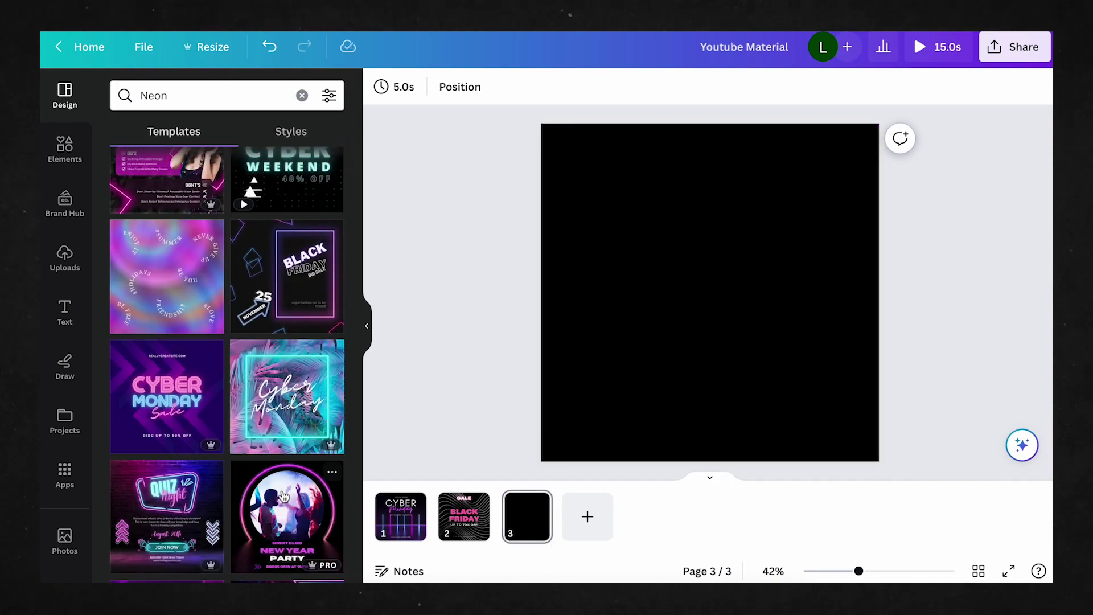
click(285, 496)
- Add a fourth page, fill it with the Purple Neon Saturday Night Club template and return to the template results
click(587, 516)
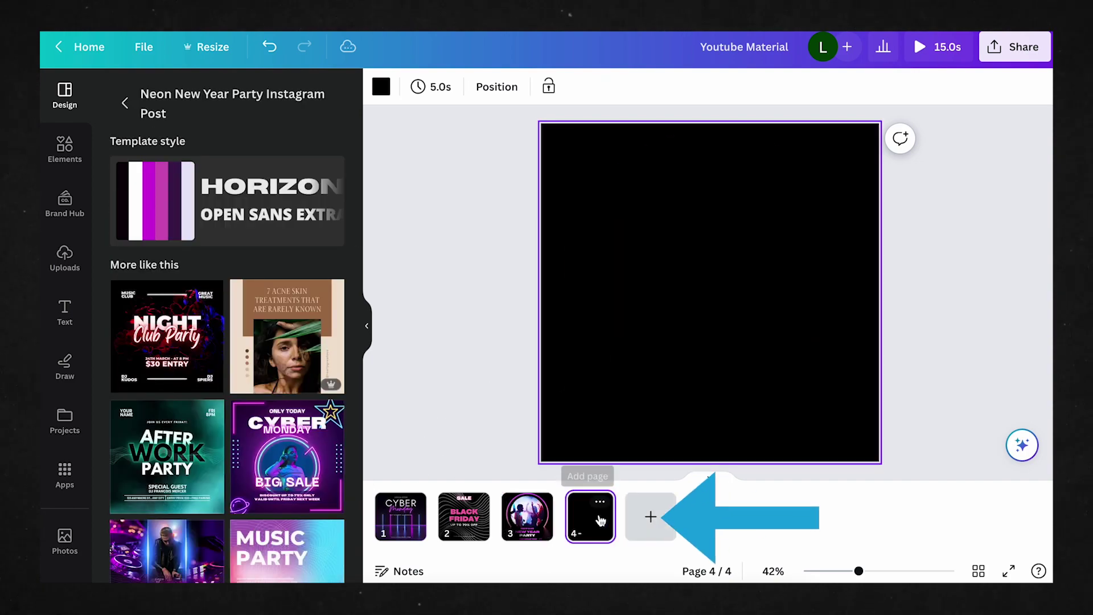
click(528, 513)
scroll(268, 399, down, 5)
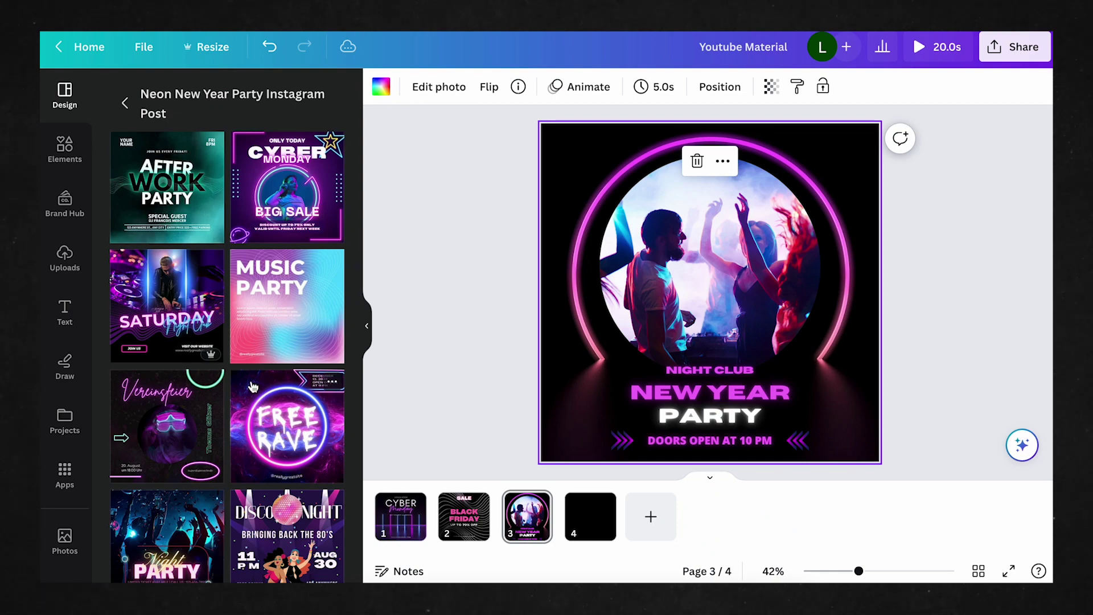
click(167, 306)
scroll(227, 353, down, 5)
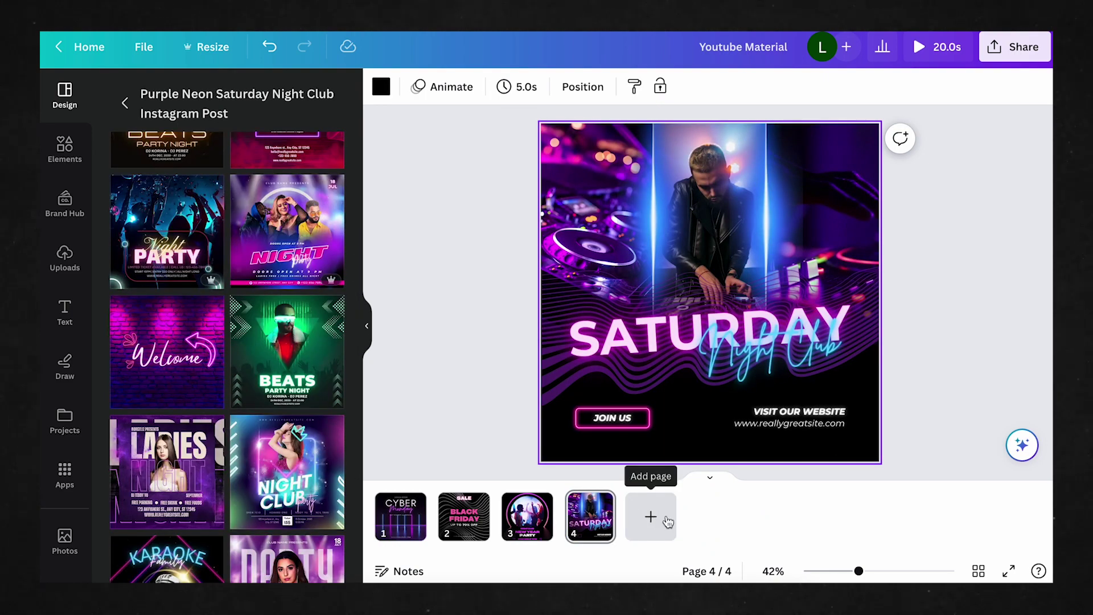
click(125, 103)
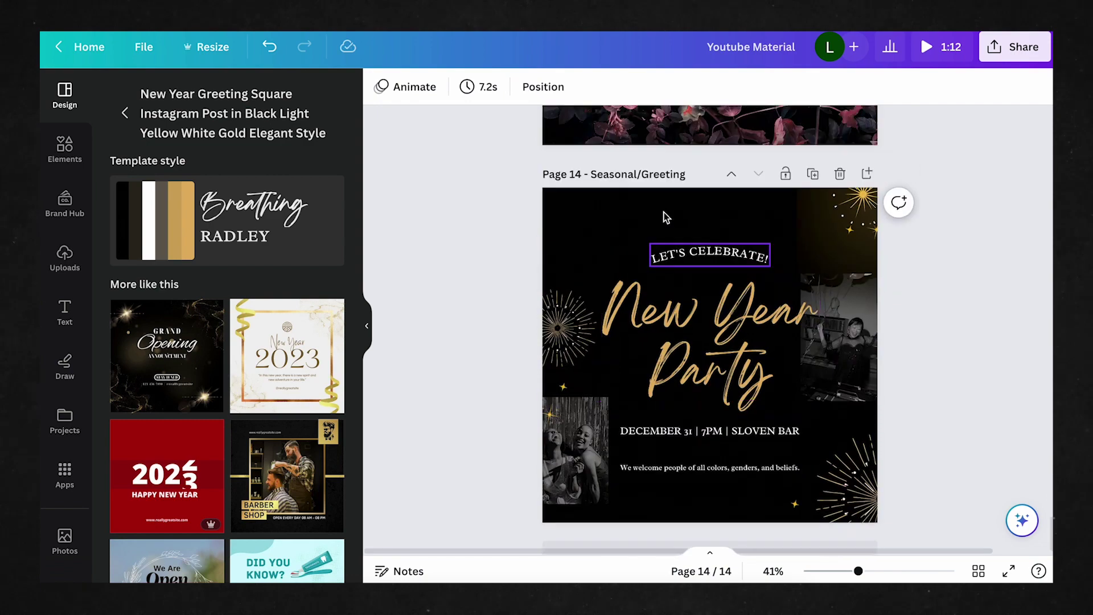
- Apply the Happiness Timeline chart template to page 12 and the black and gold New Year Party greeting template to page 14
click(710, 552)
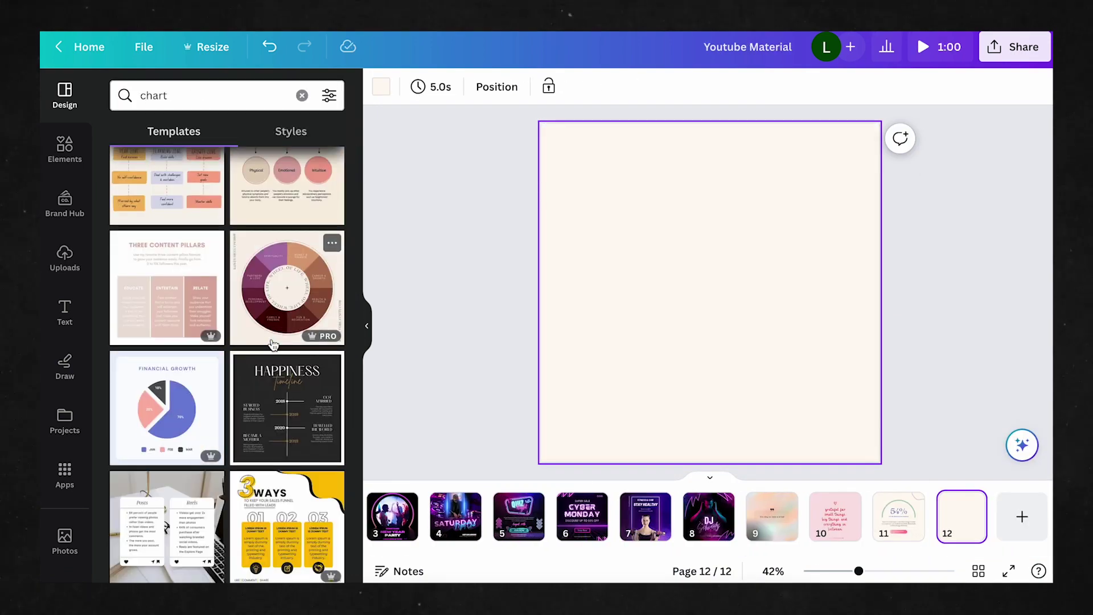
click(288, 408)
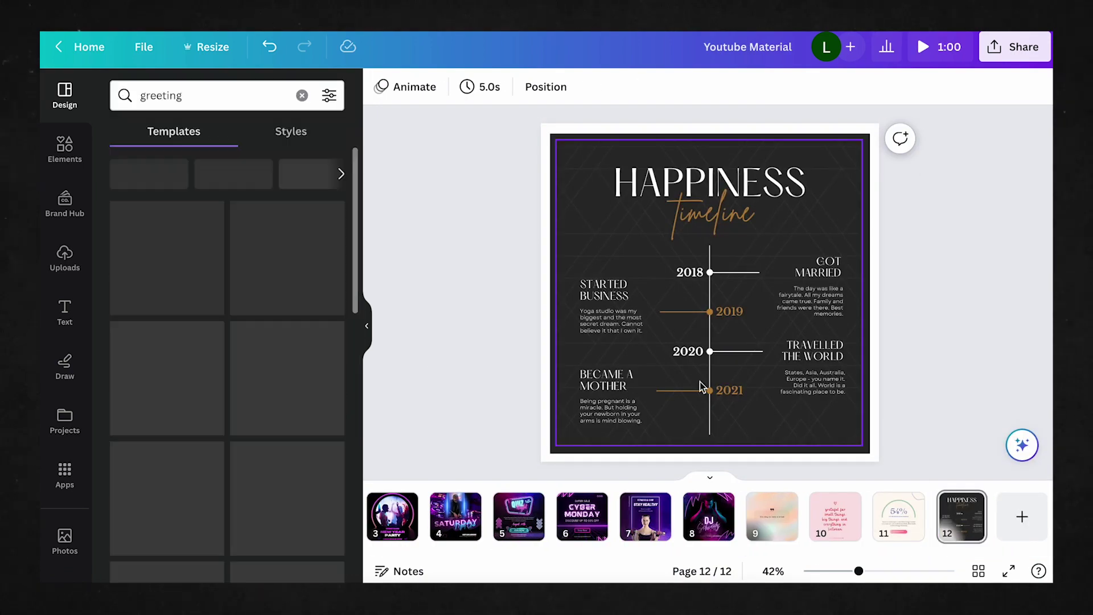
scroll(228, 365, down, 10)
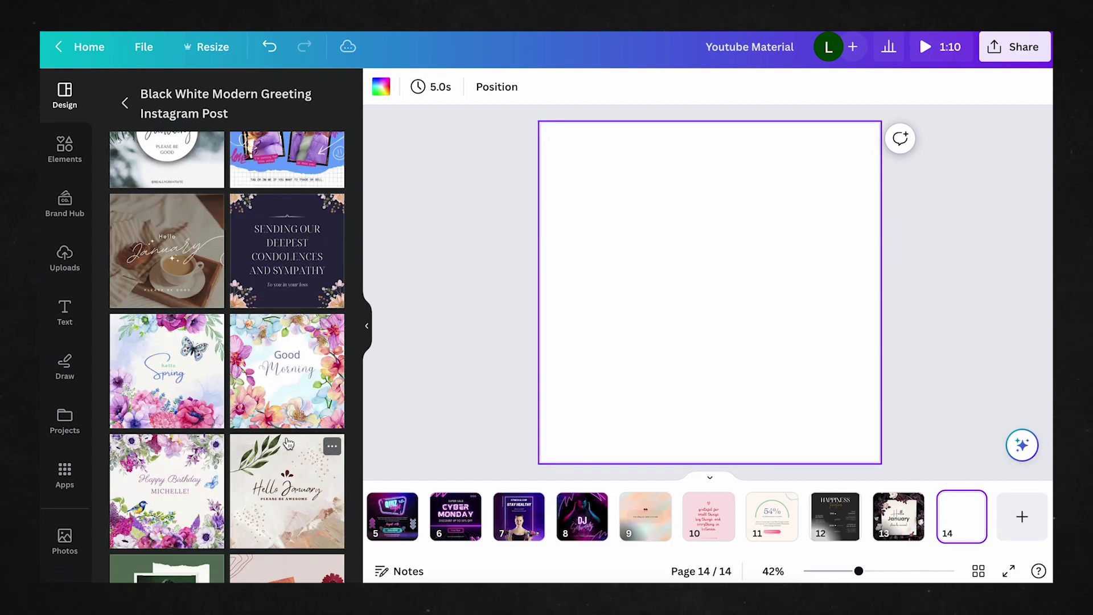
scroll(289, 444, down, 15)
click(265, 421)
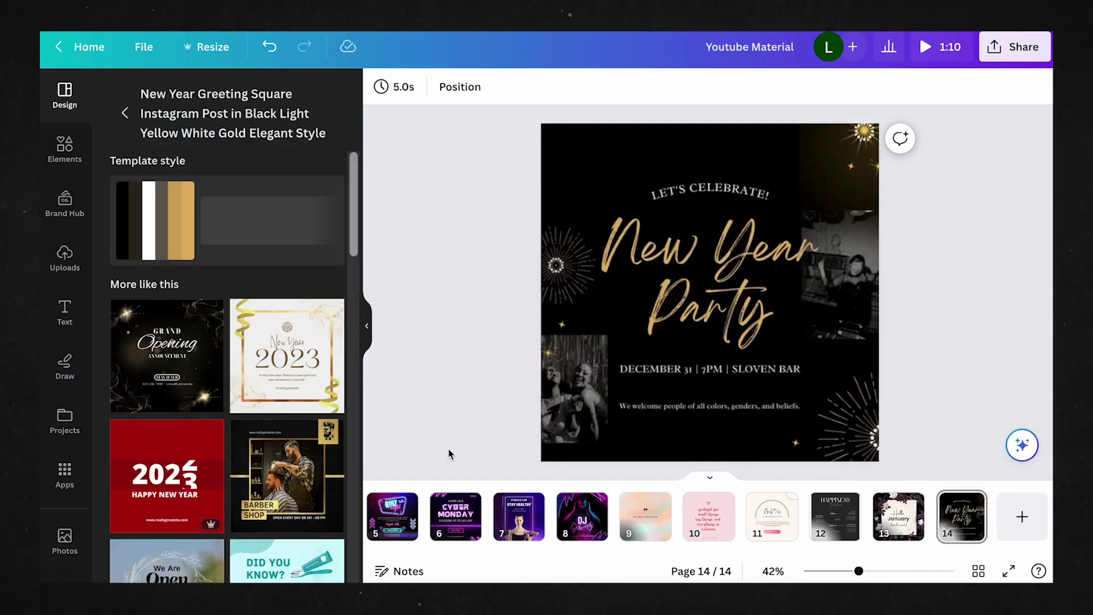
- Go to the start of the design and title the New Year Party page "Product/s", then continue titling the following pages
scroll(479, 527, left, 5)
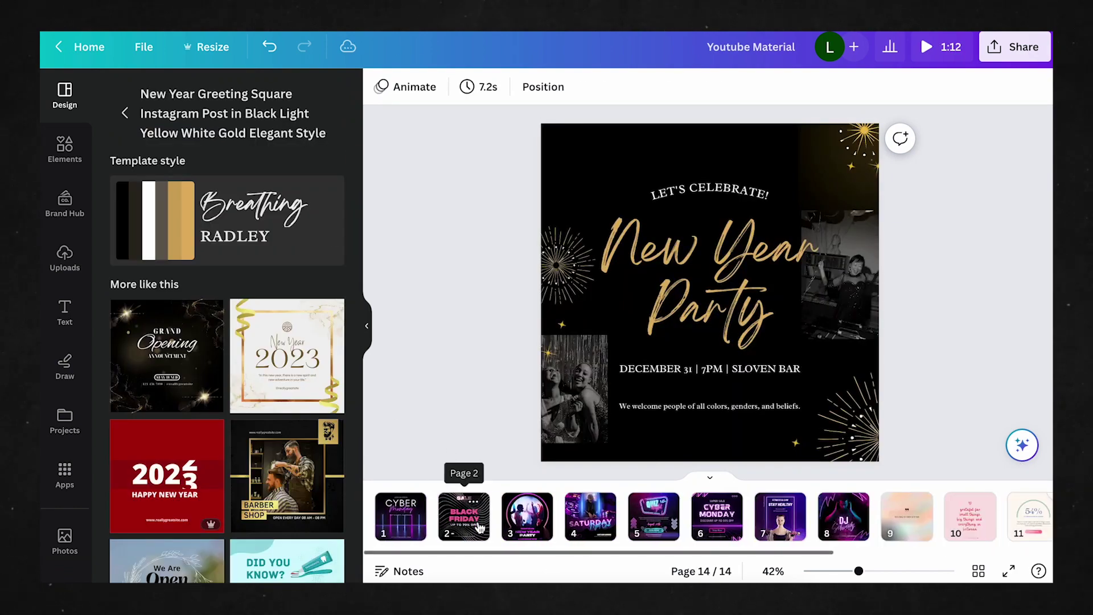
click(402, 517)
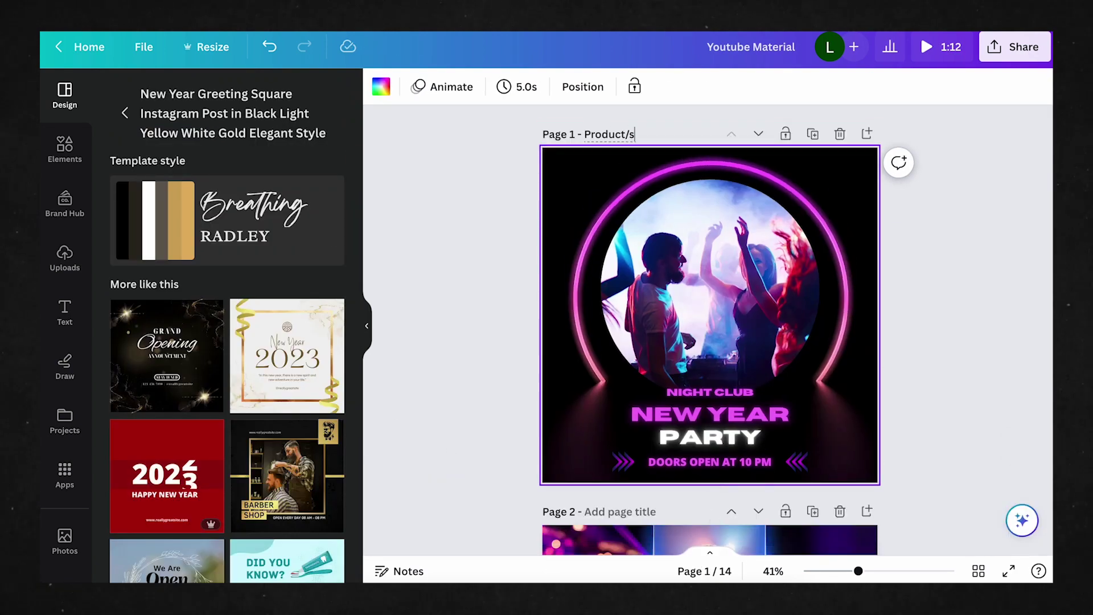
key(Tab)
text(A)
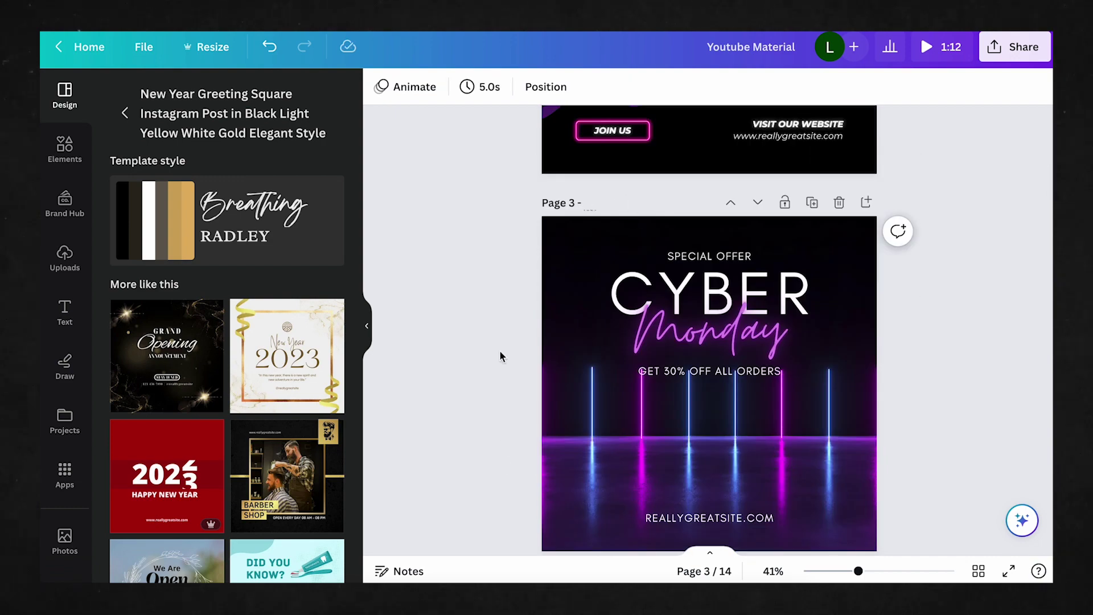
click(590, 517)
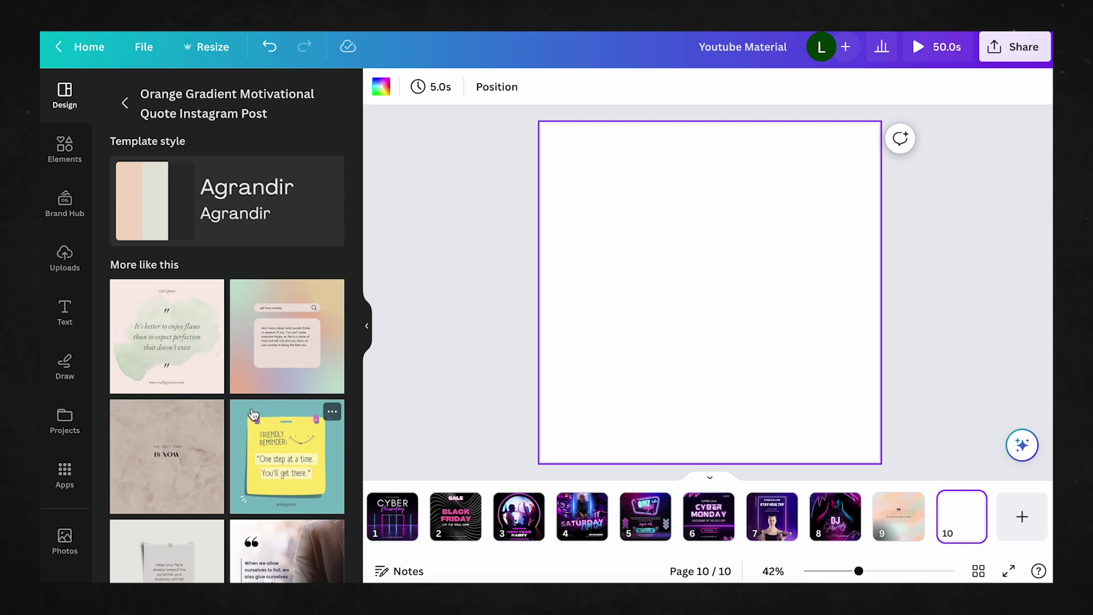
- Try the yellow Friendly Reminder motivational quote template on blank page 10 and return to the previous templates
scroll(202, 447, down, 1)
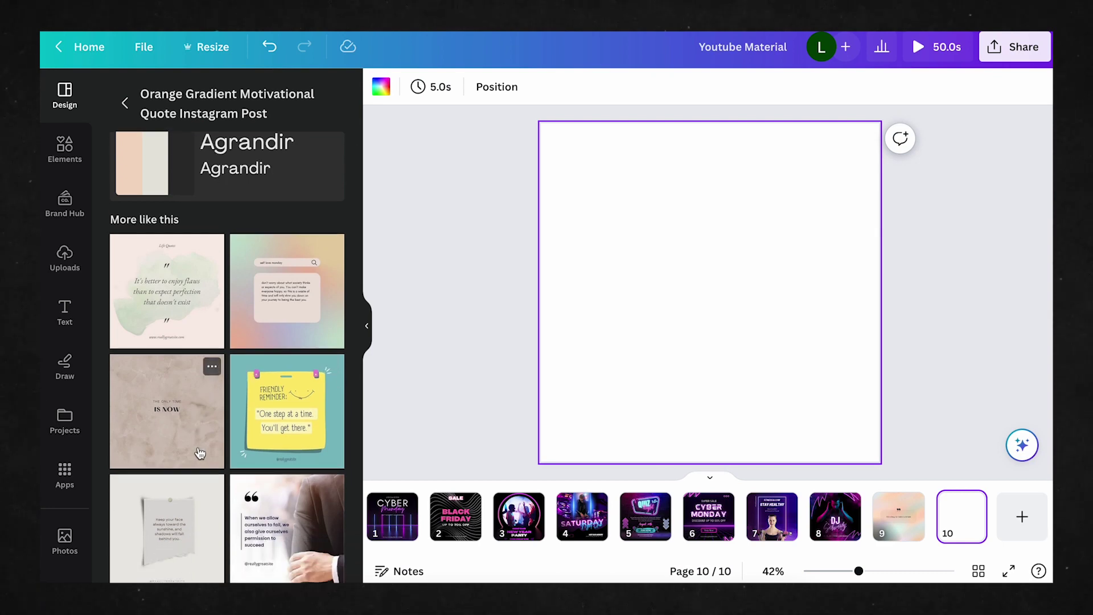
click(268, 459)
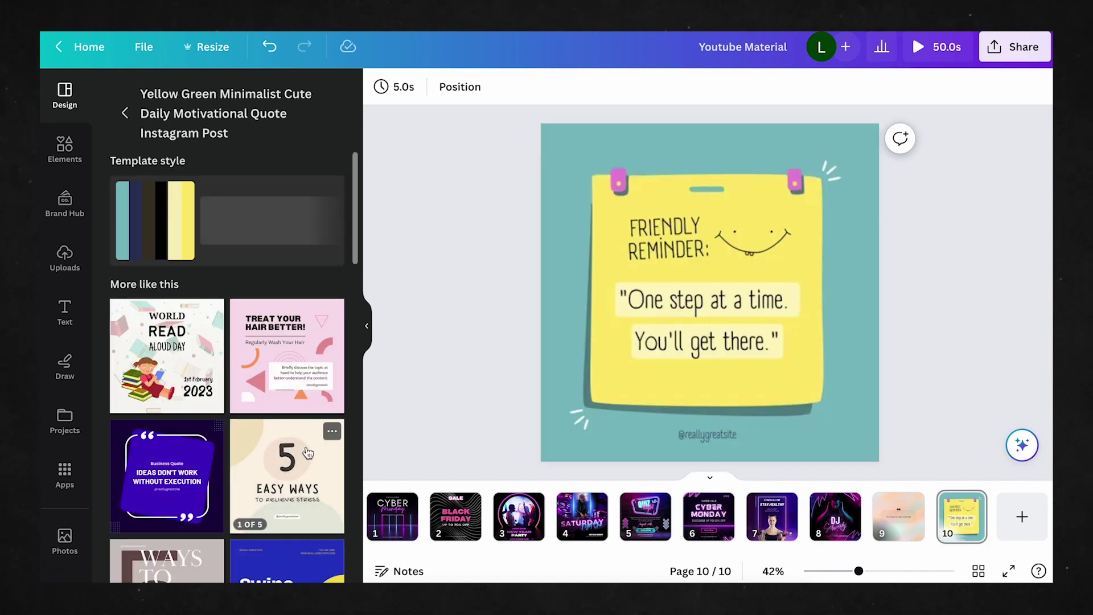
click(124, 113)
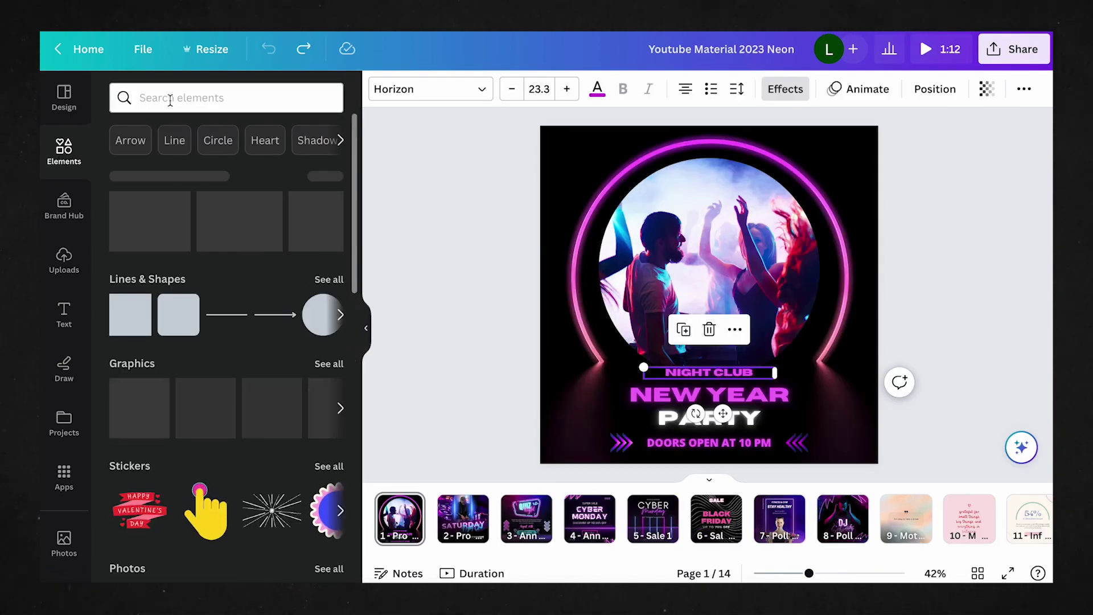
- Search the elements library for "neon"
click(171, 98)
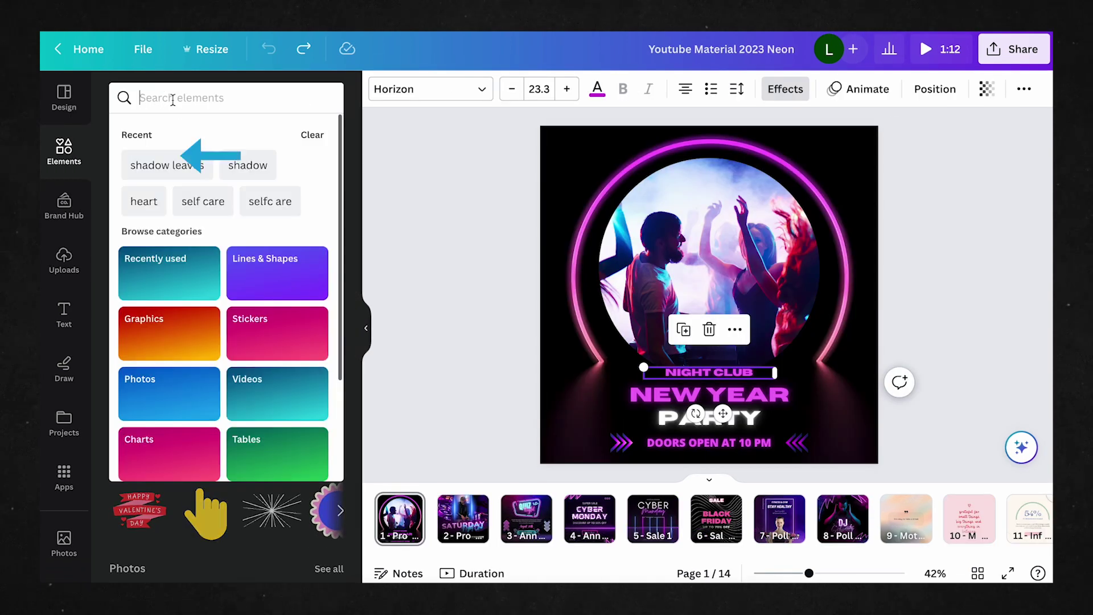
text(neon)
key(Return)
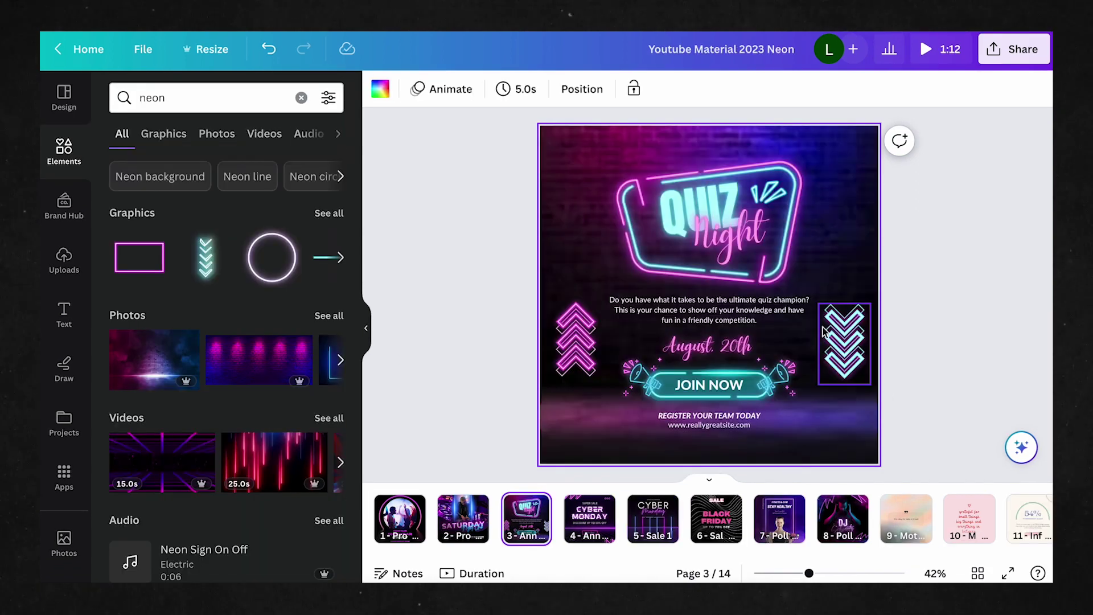
- Copy the turquoise neon arrow graphic from the Quiz Night post on page 3 and paste it onto the New Year Party post on page 1
click(845, 349)
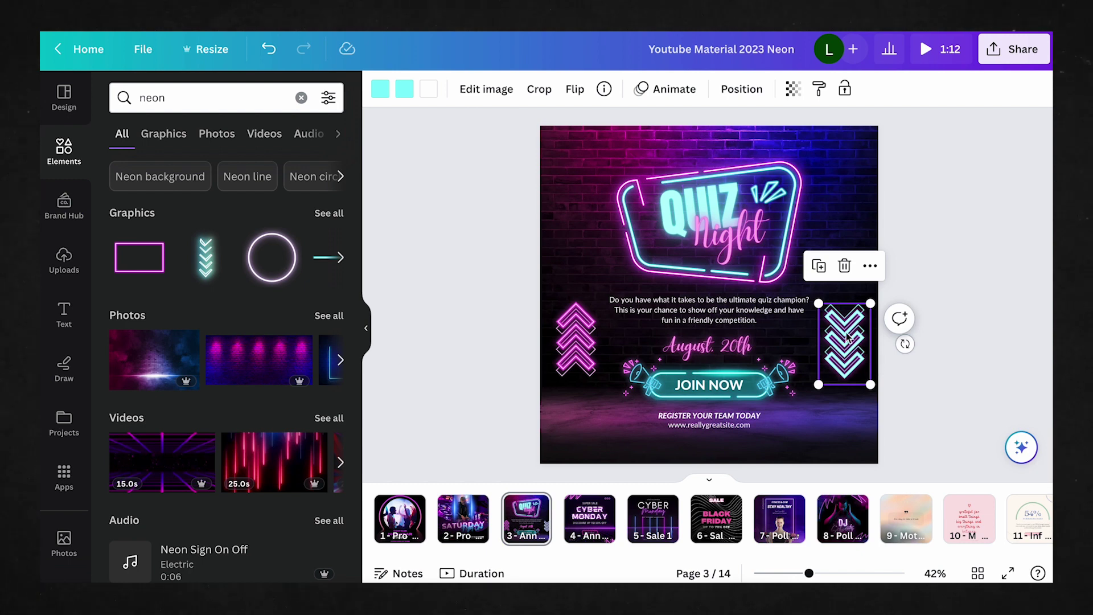
key(ctrl+c)
click(400, 519)
key(ctrl+v)
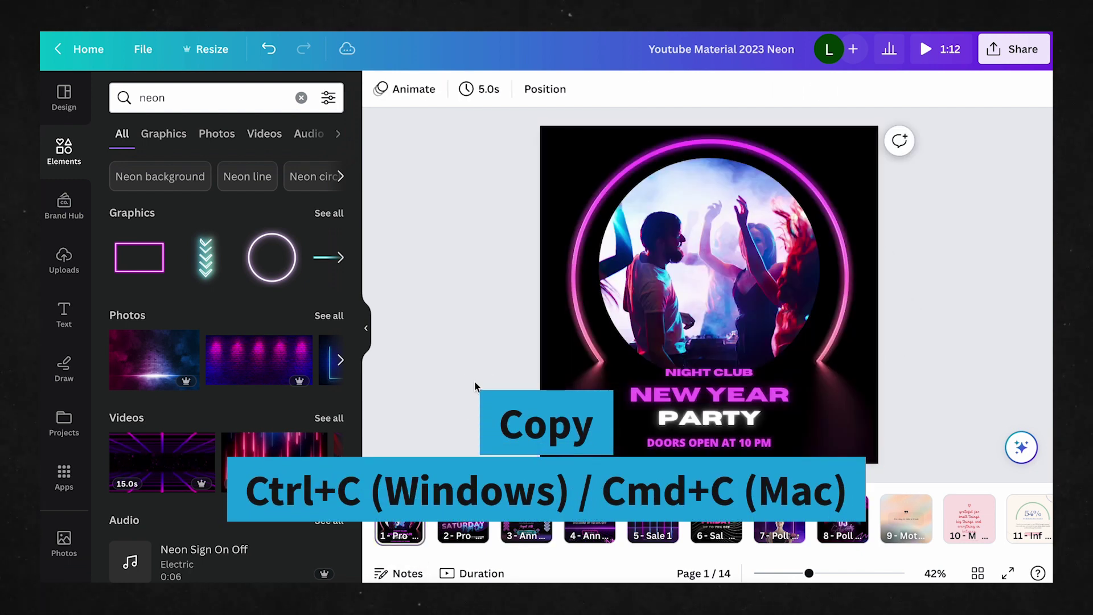